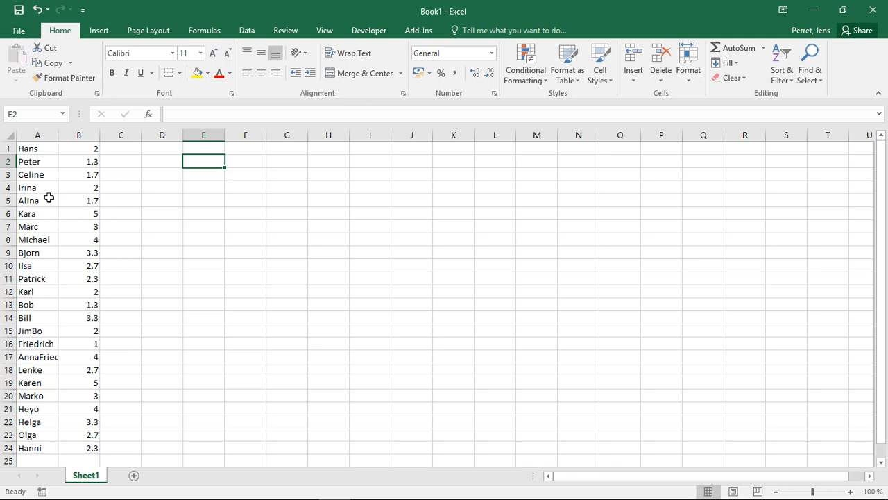
Insert a Box & Whisker chart from the grades in B1:B24.
left_click_drag(77, 149, 87, 445)
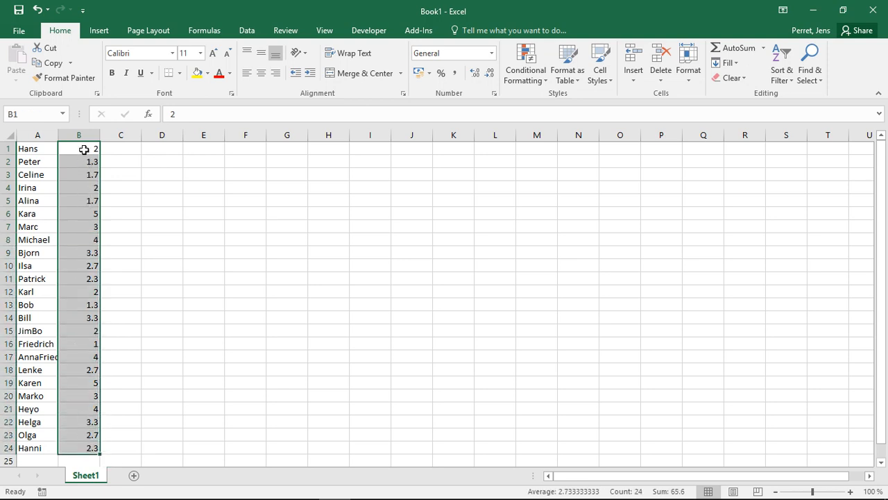
left_click(104, 33)
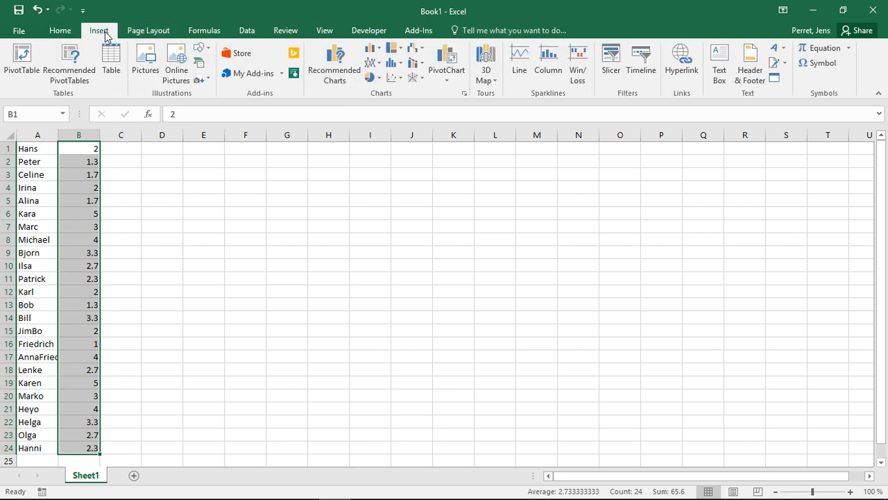
left_click(353, 71)
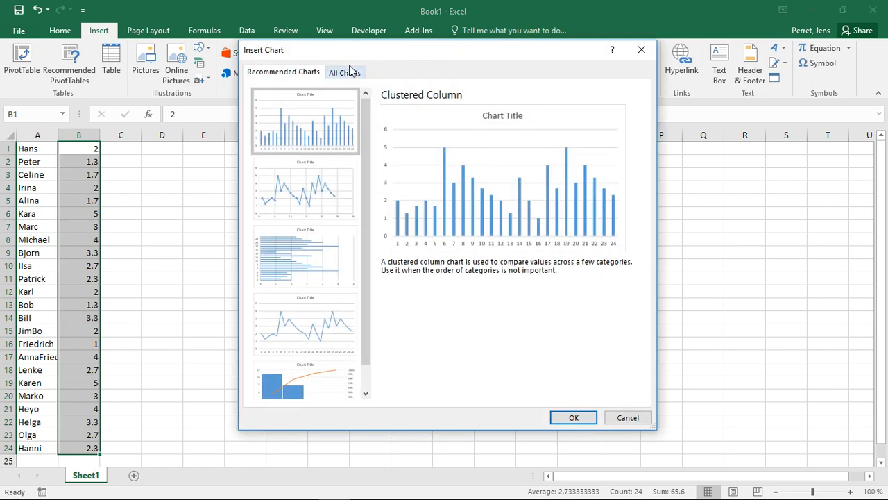
left_click(345, 72)
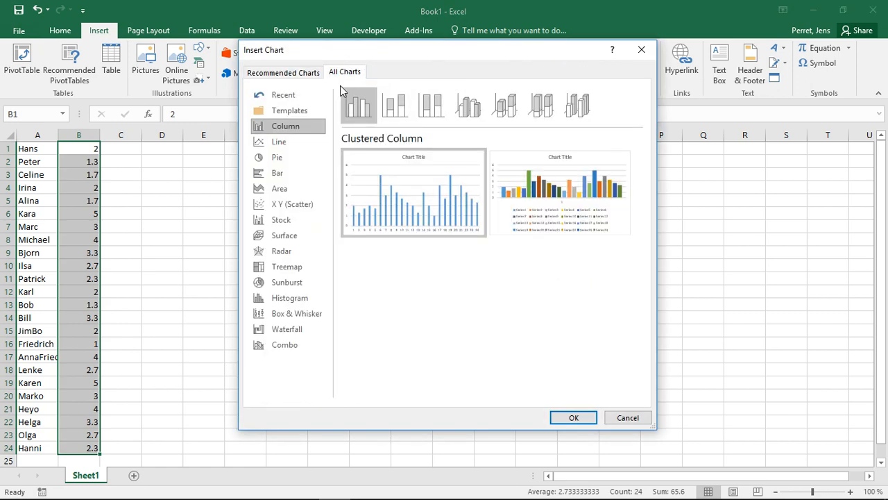
left_click(288, 317)
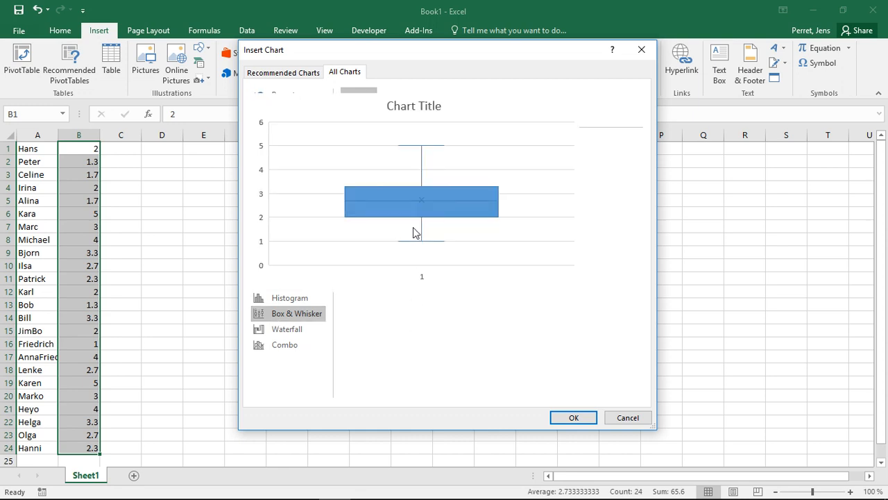
left_click(573, 418)
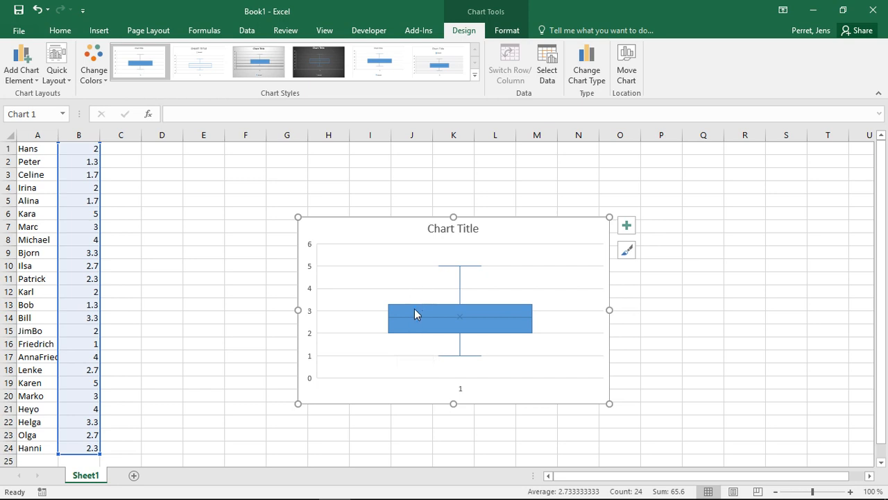
Inspect the values of the box and whiskers in the box plot.
mouse_move(413, 305)
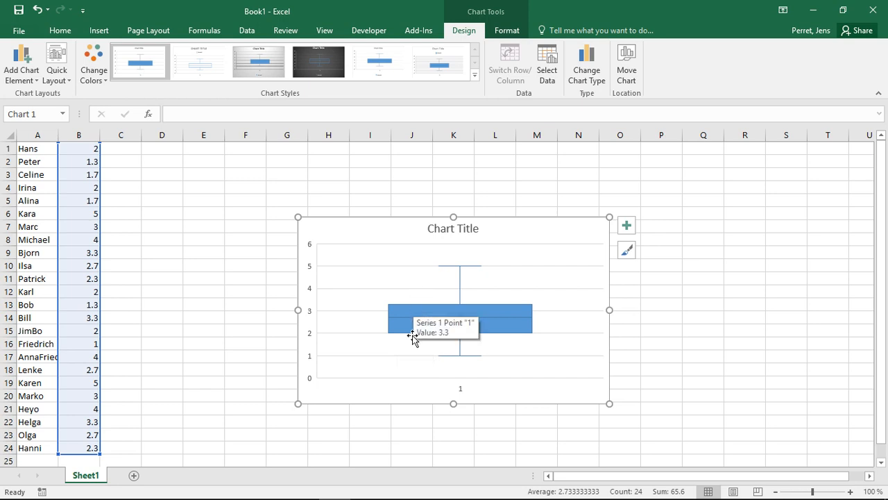
mouse_move(409, 333)
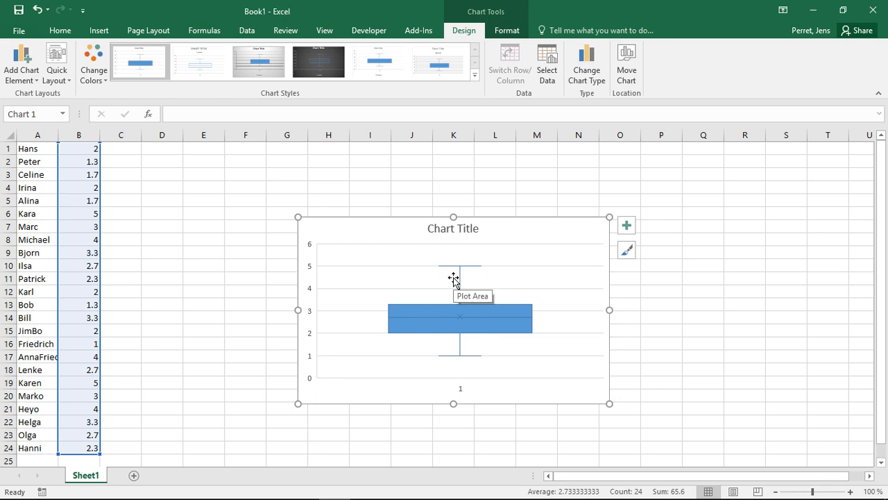
left_click(168, 154)
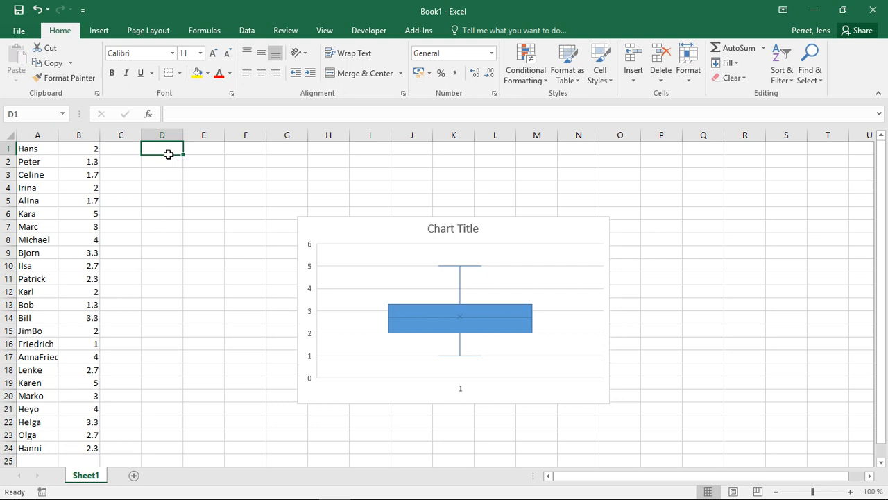
left_click(446, 276)
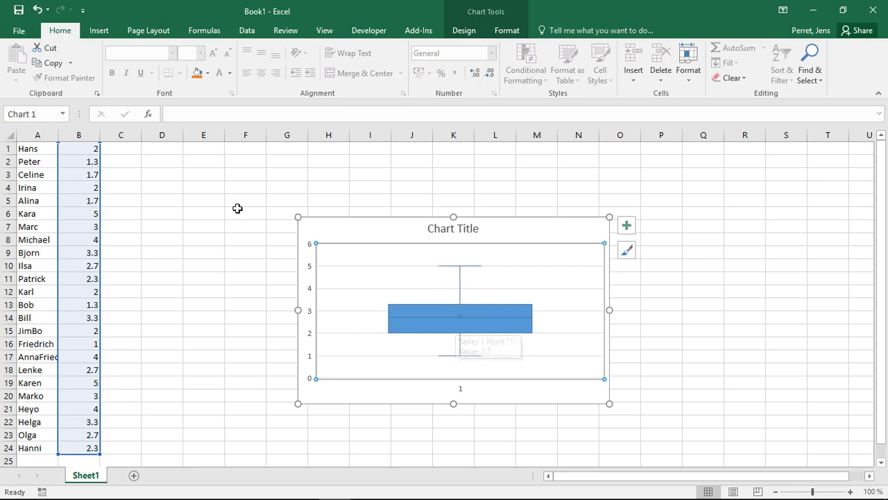
right_click(192, 173)
key("Escape")
Calculate the minimum of column B in cell D1 with =MIN(B:B).
left_click(174, 149)
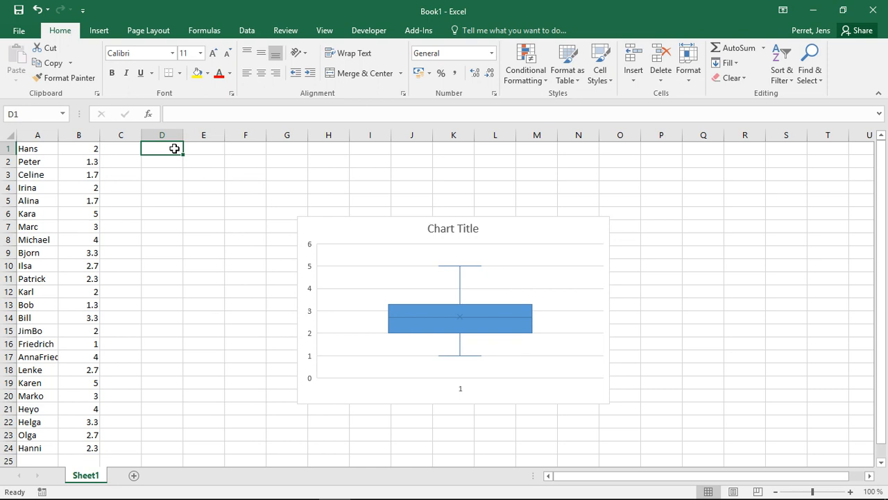
type("=MIN(")
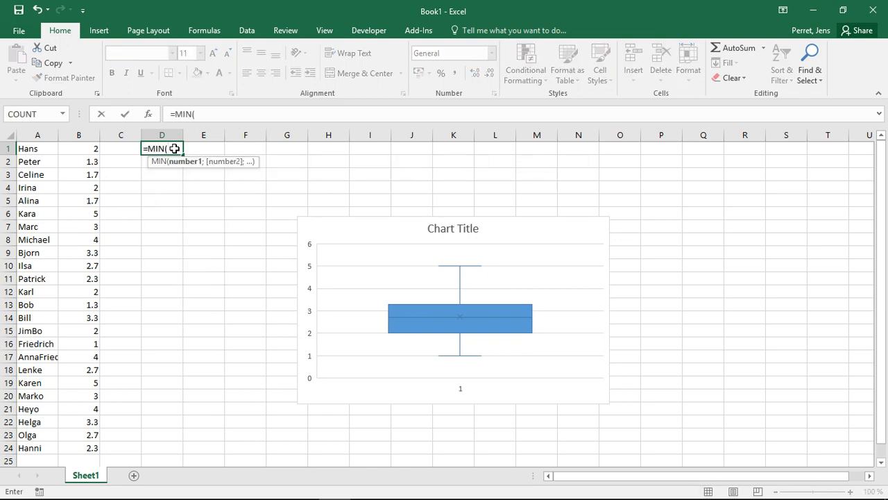
type("B:B)")
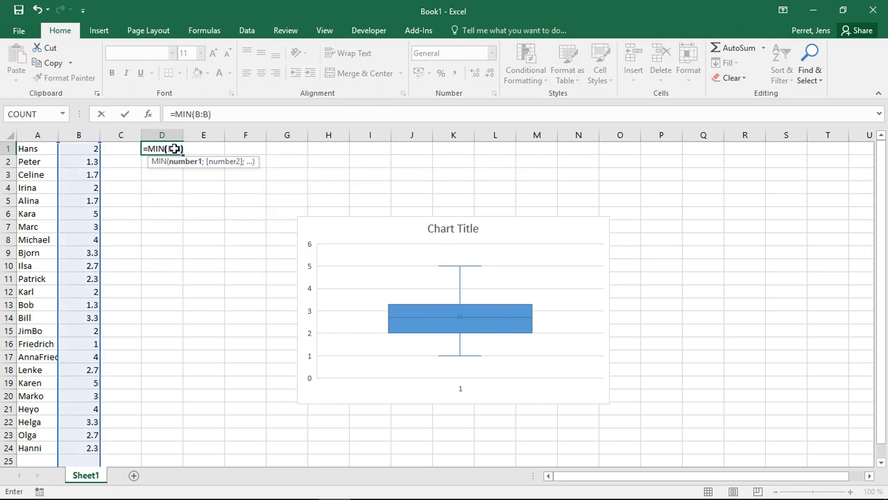
key("Return")
Calculate the maximum of column B in cell D2 with =MAX(B:B).
type("=M")
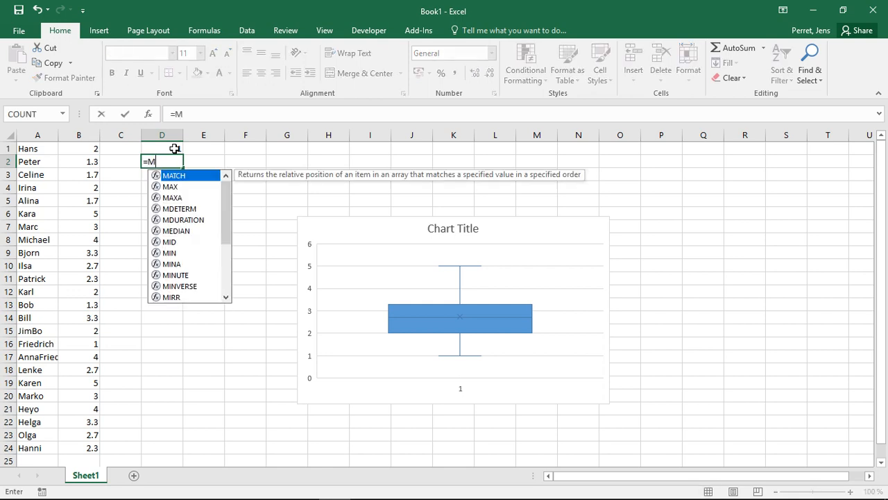
type("AX(")
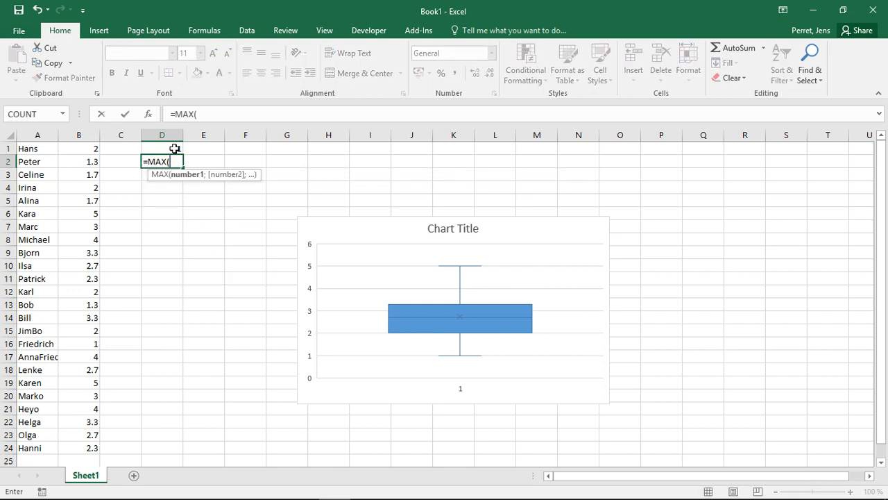
type("B:B)")
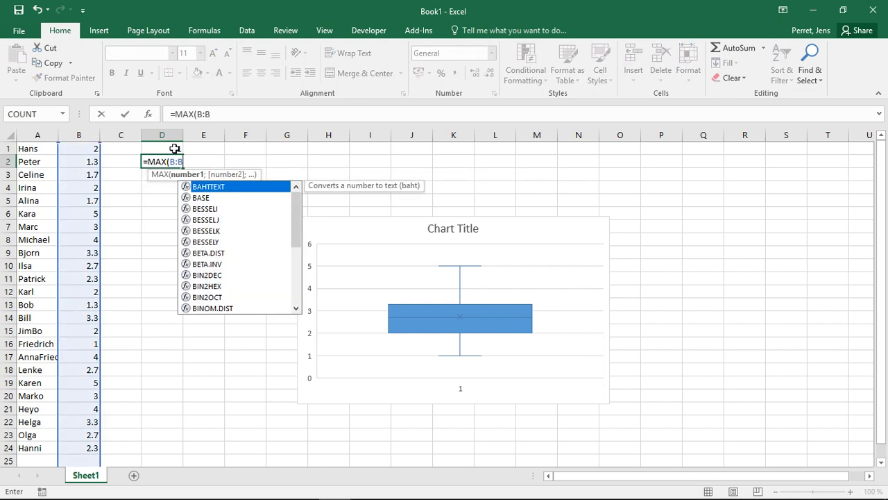
key("Return")
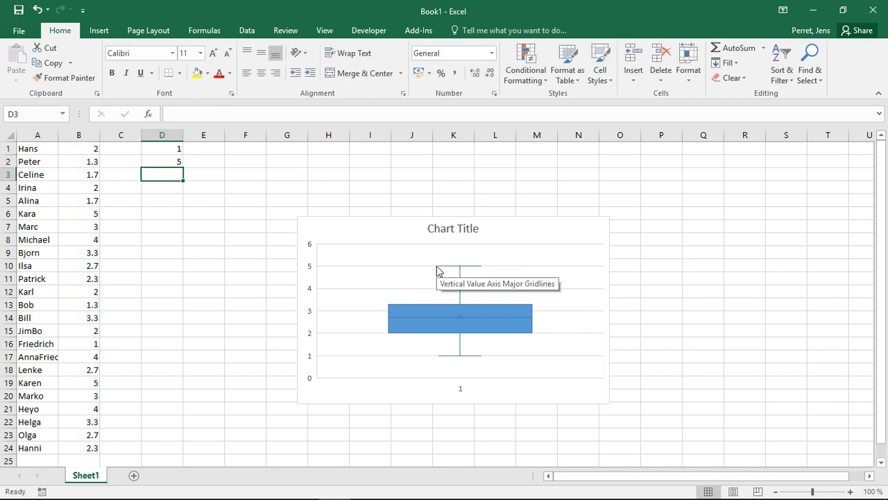
Calculate the second quartile of the grades in cell D4 with =QUARTILE.EXC(B1:B24;2).
key("Down")
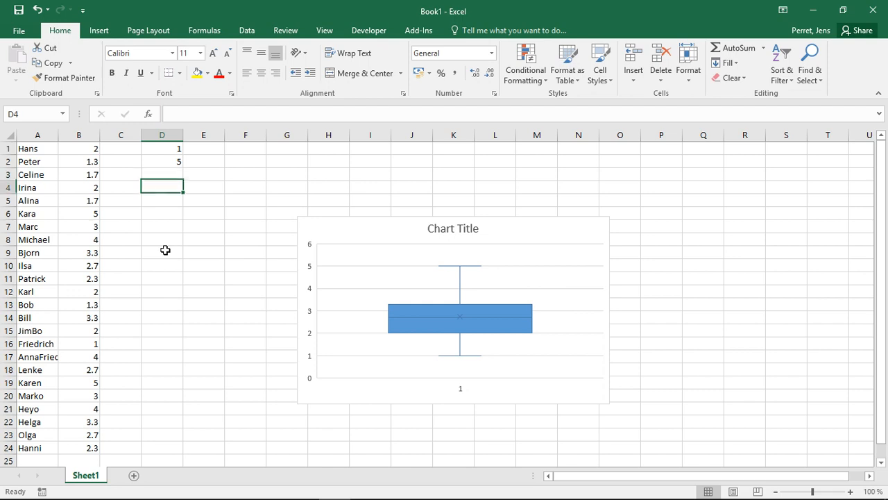
type("=QUARTILE")
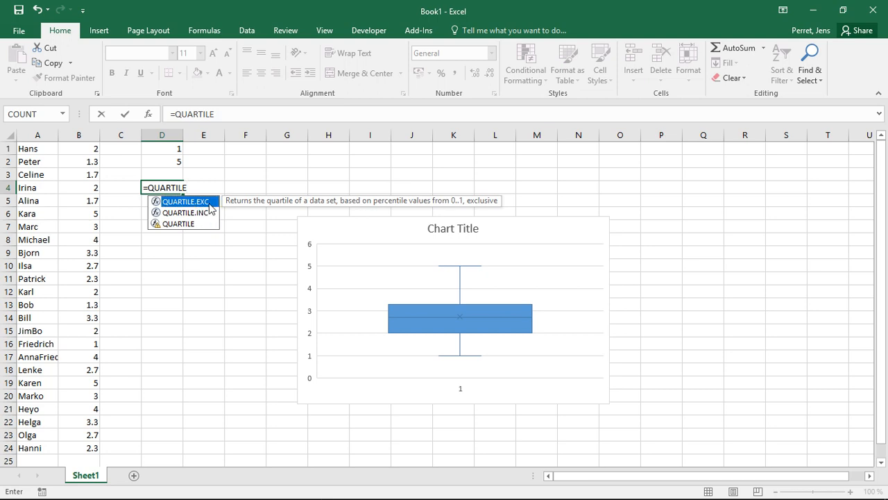
left_click(235, 114)
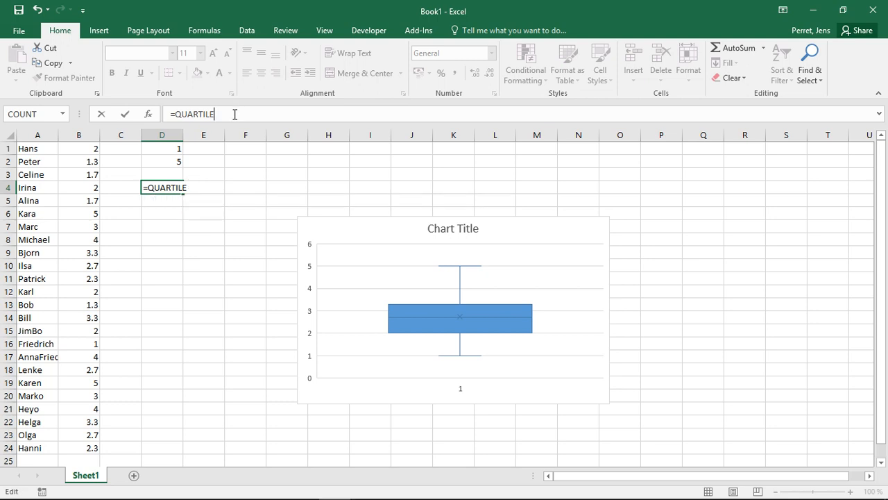
type(".exc(")
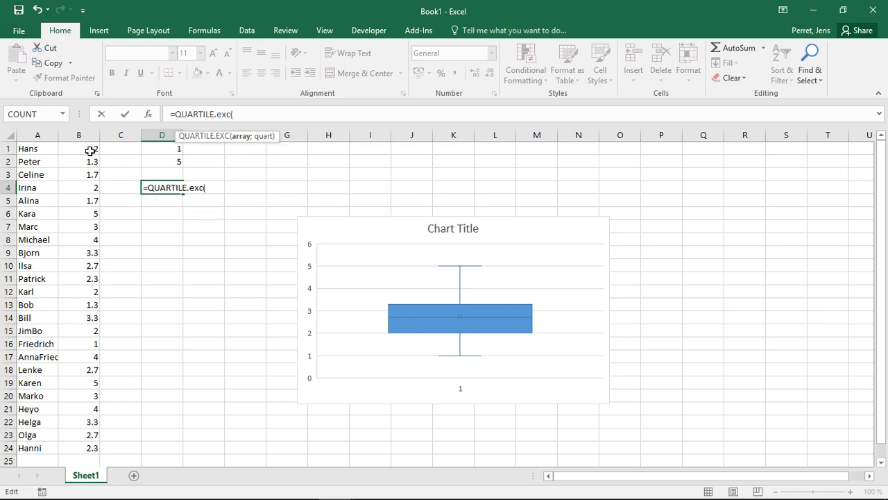
left_click_drag(87, 147, 73, 448)
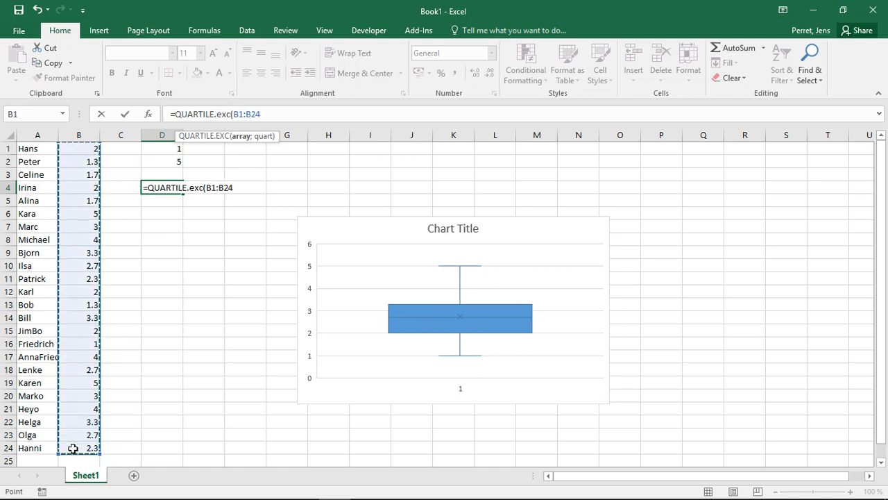
type(";1")
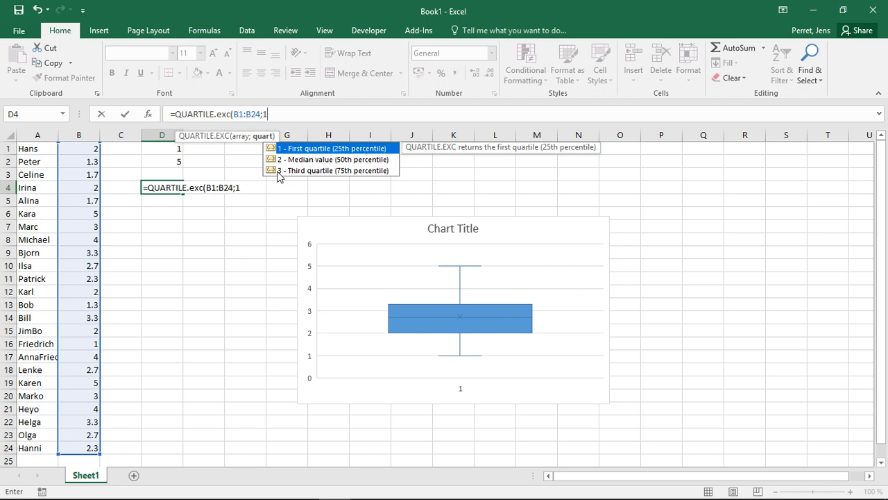
type(")")
key("ctrl+Return")
Change the quartile formula in D4 to the inclusive version, =QUARTILE.INC(B1:B24;2).
key("Left")
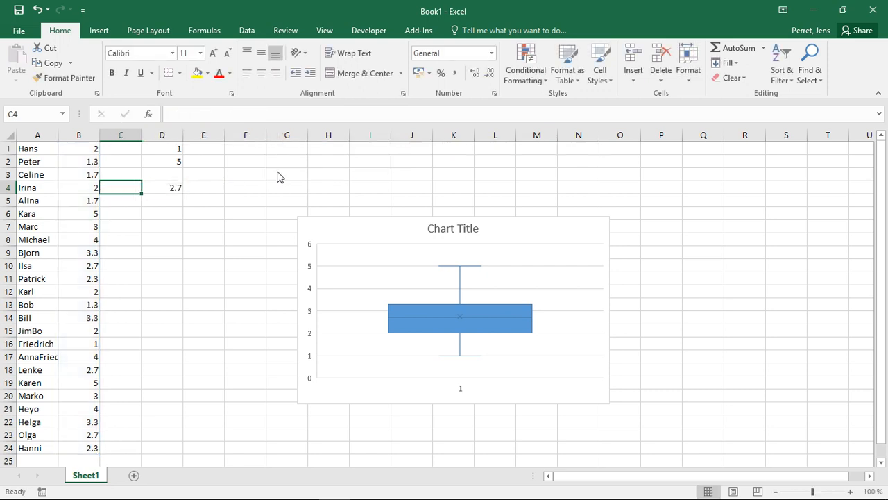
key("Right")
left_click(221, 113)
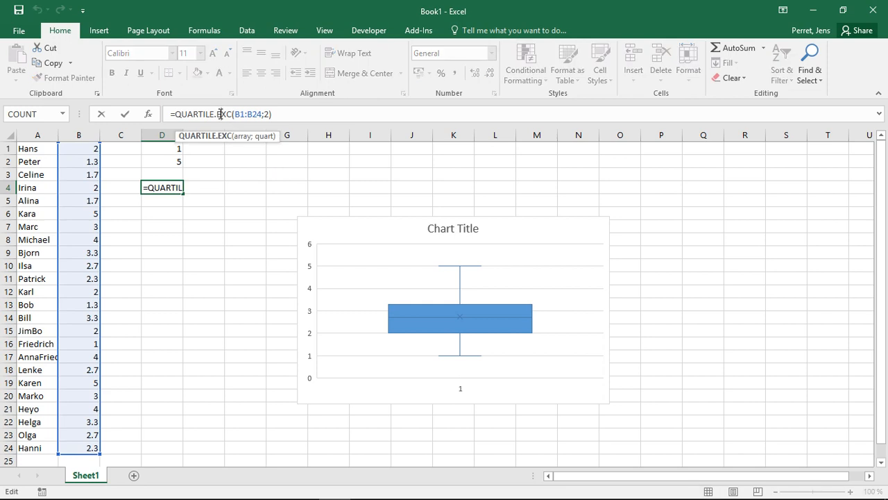
double_click(219, 114)
type("inc")
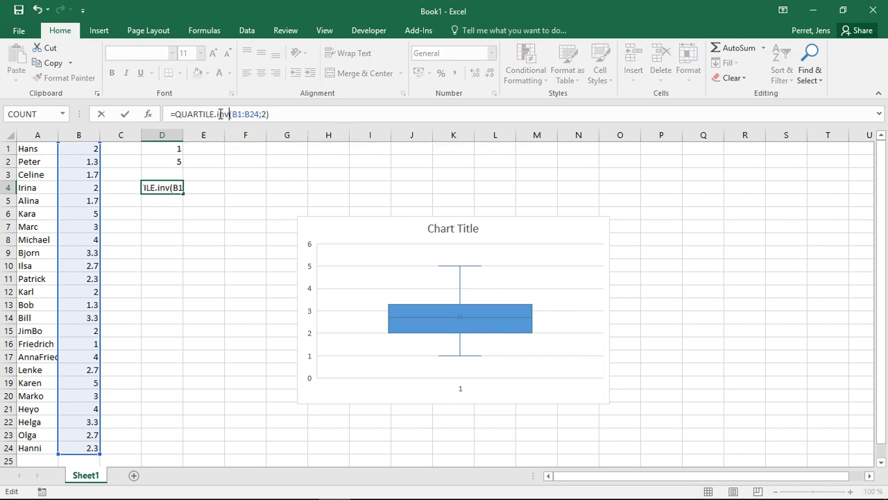
key("Escape")
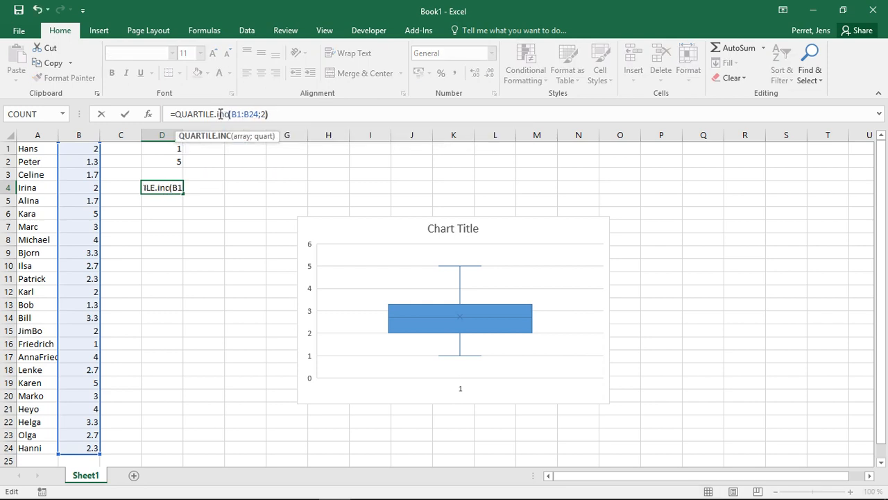
key("Right")
key("Right")
key("Right")
key("Right")
key("Right")
key("Right")
key("Right")
key("Right")
key("Right")
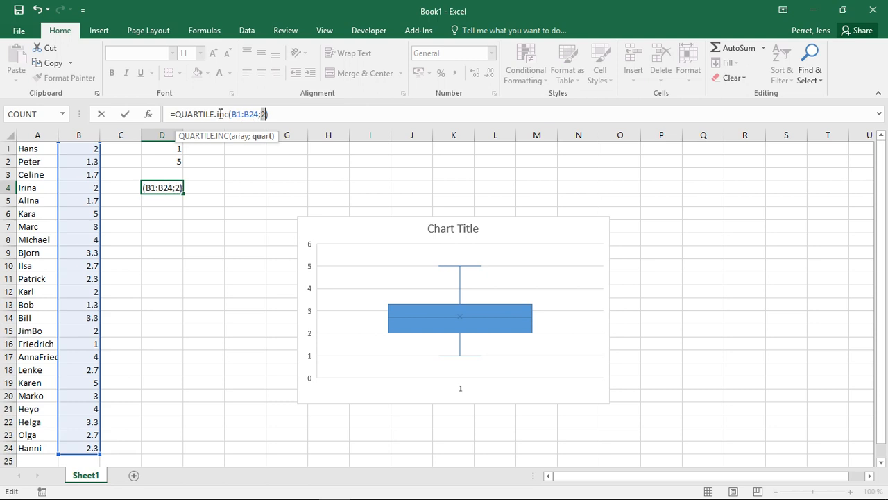
key("BackSpace")
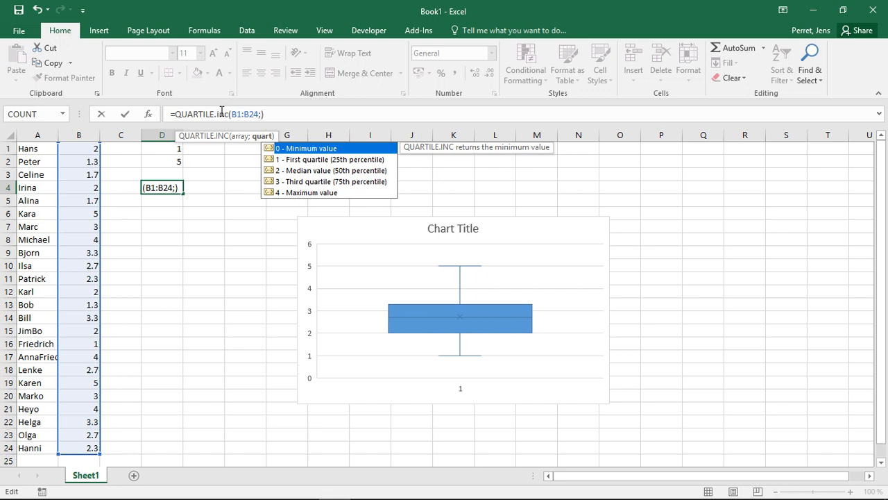
type("2")
key("Return")
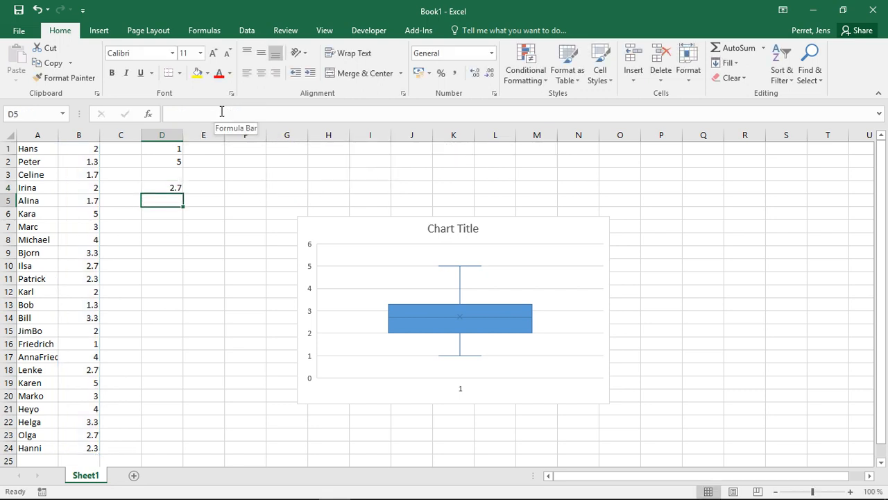
key("Up")
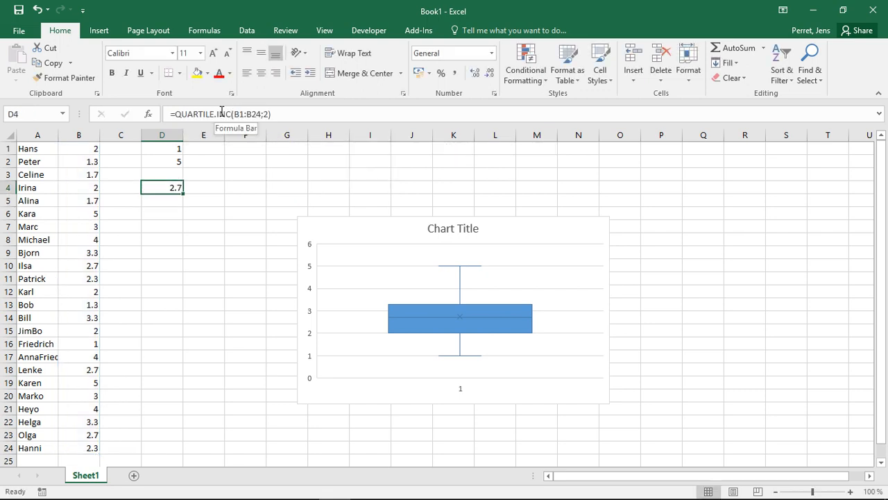
Calculate the median of column B in cell D5 with =MEDIAN(B:B).
left_click(171, 201)
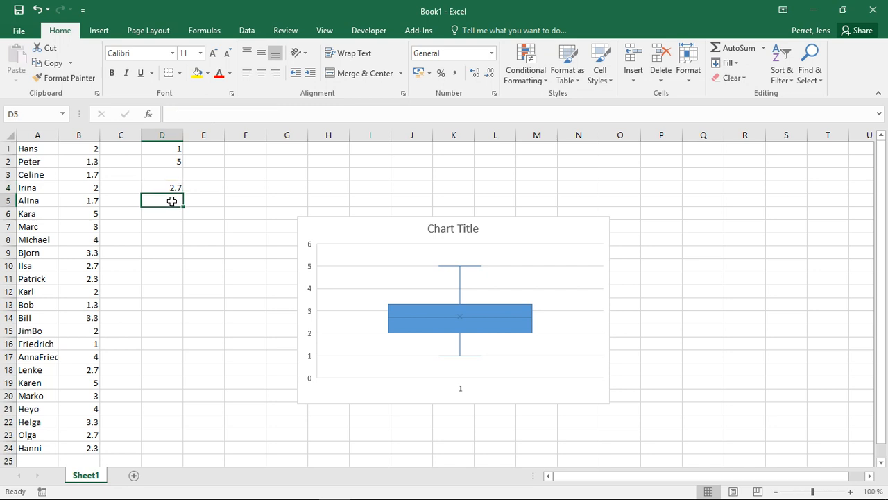
type("=")
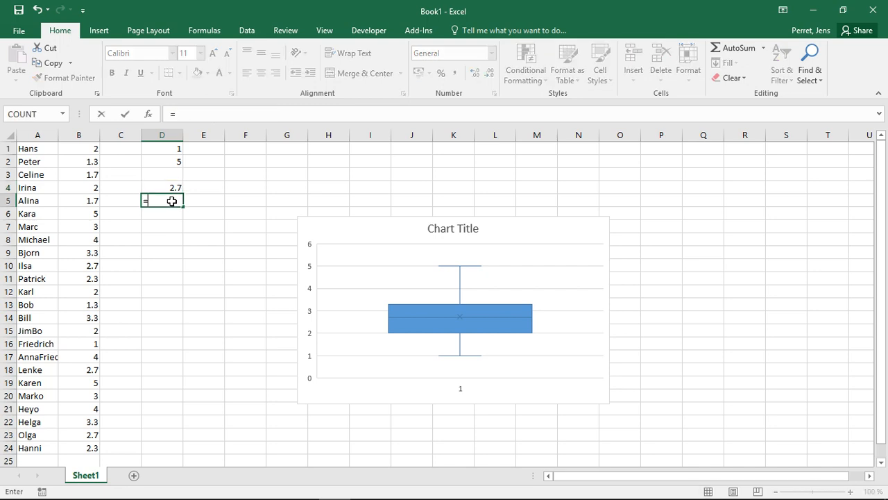
type("MEDIAN(")
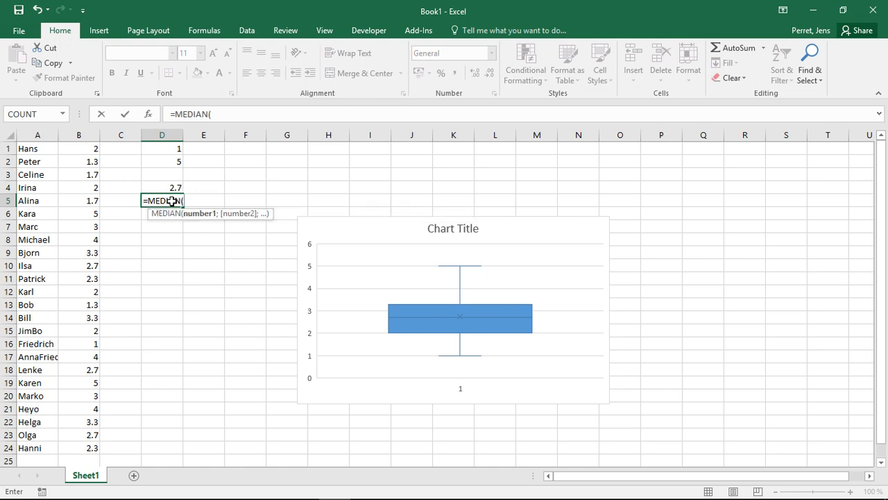
type("B:B)")
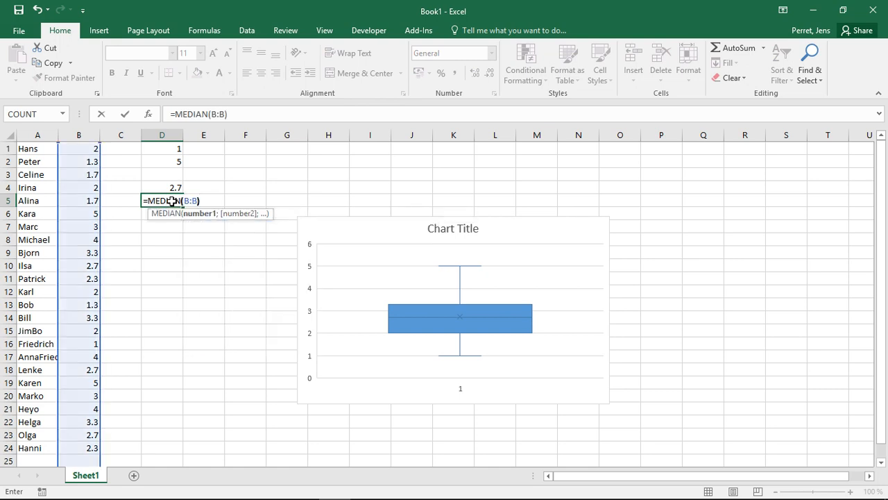
key("Return")
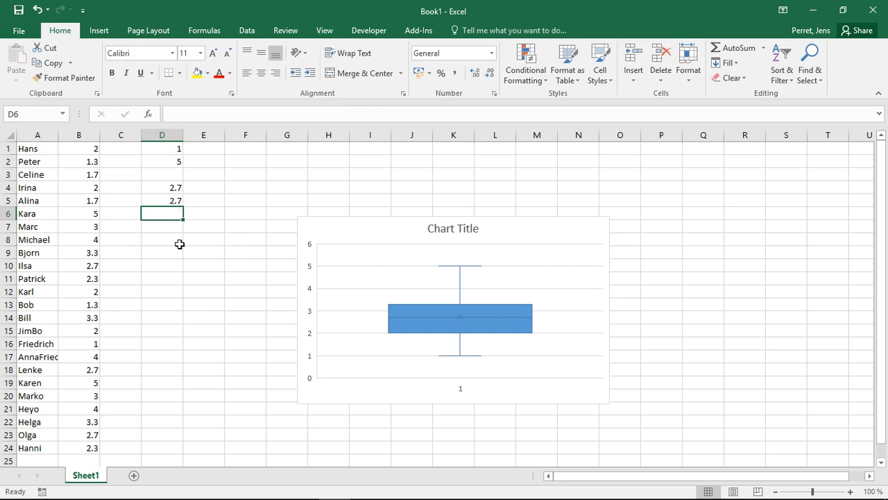
key("Up")
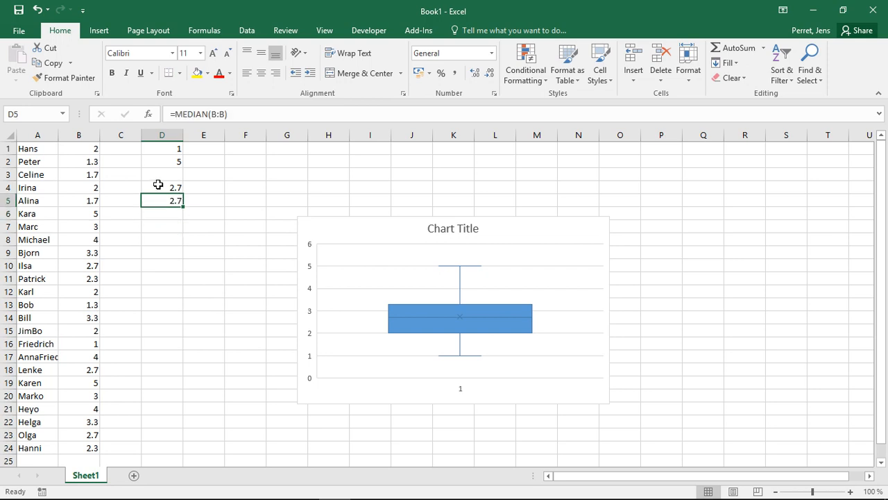
key("Down")
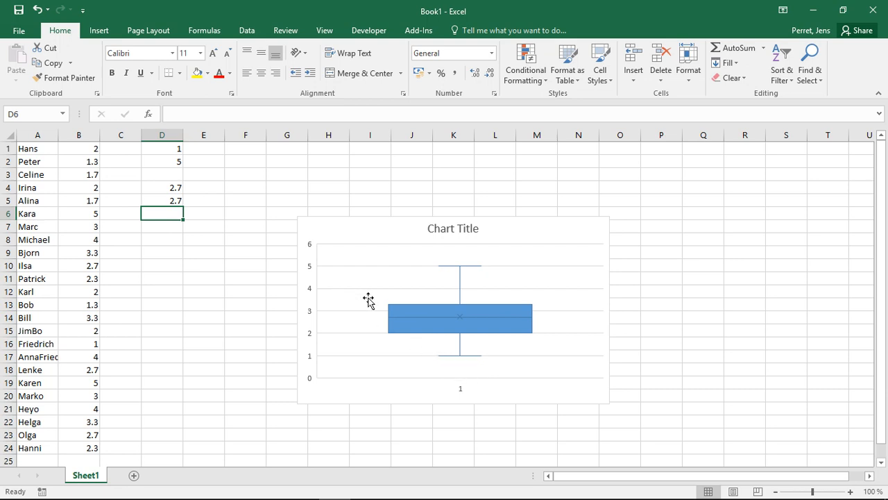
Calculate the 50th percentile of column B in cell D7 with =PERCENTILE.INC(B:B;0.5).
left_click(154, 227)
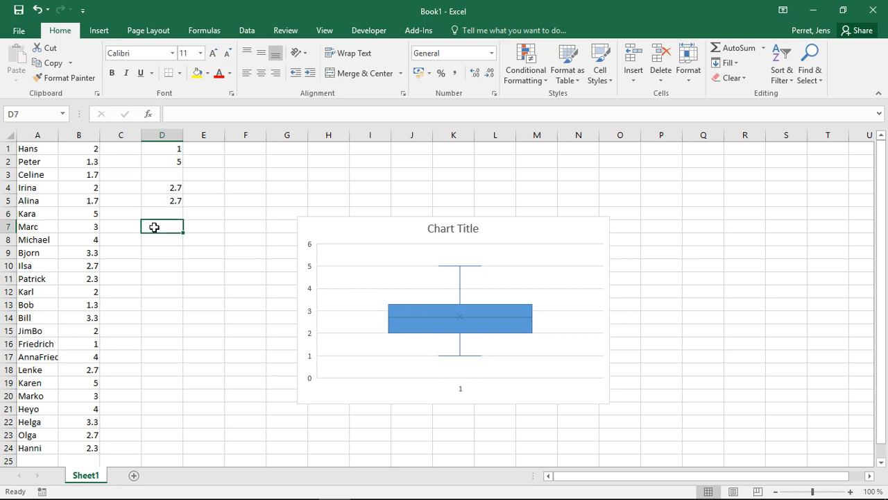
type("=PE")
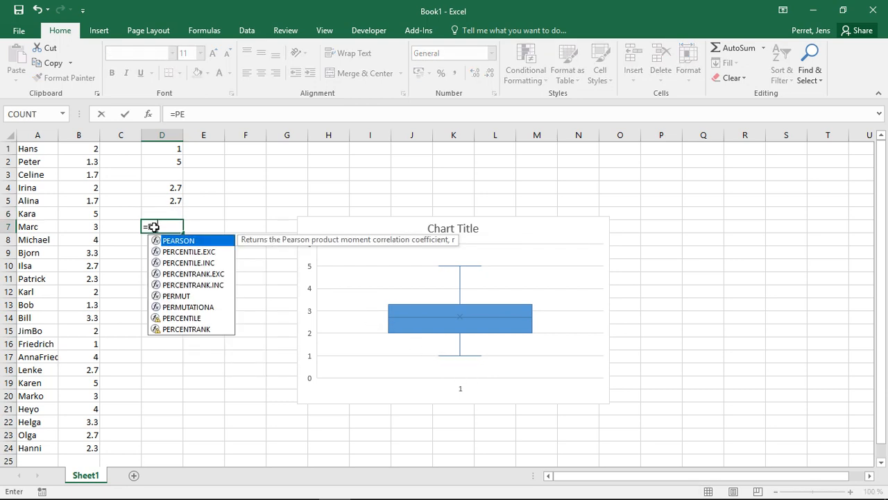
type("RCE")
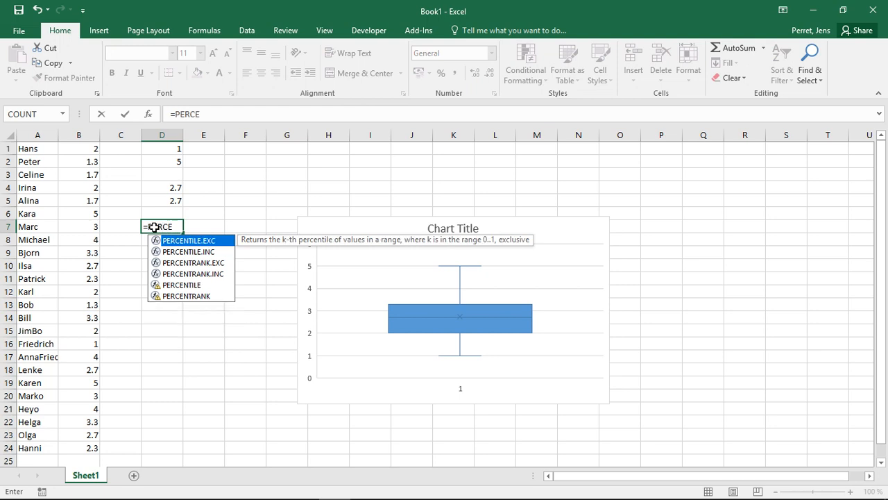
type("NTILE")
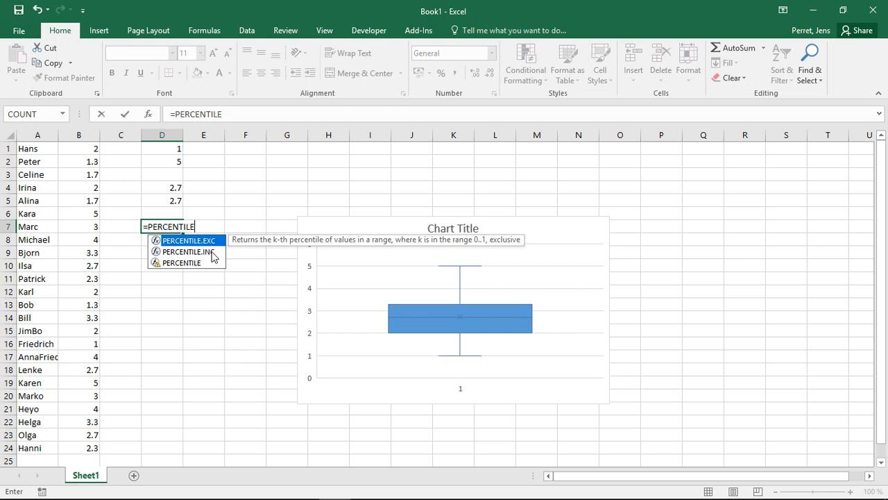
type(".inc(")
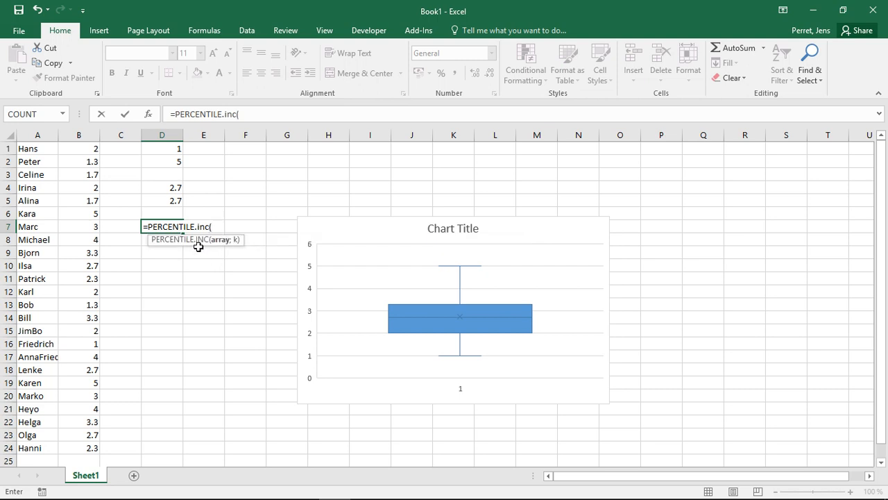
type("B:B")
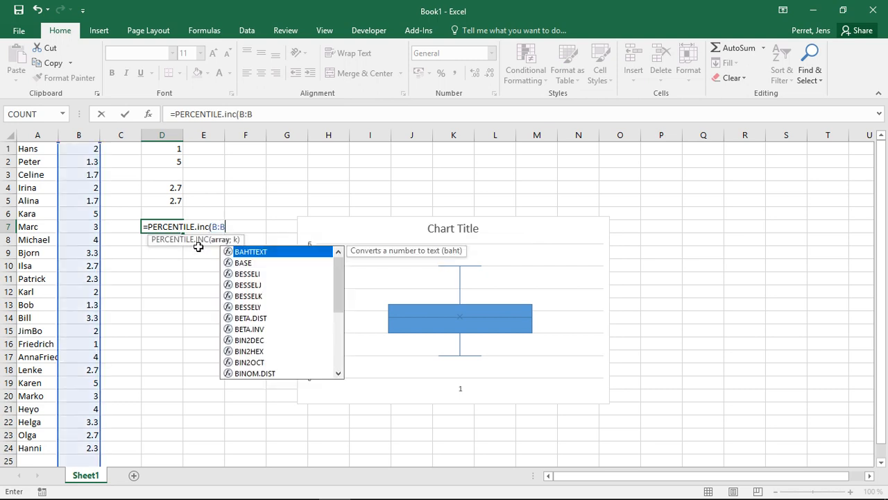
type(";")
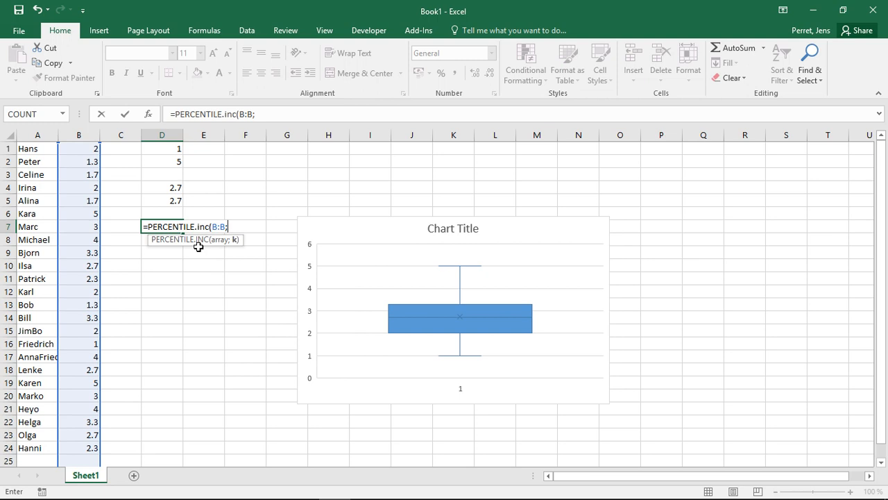
type("0.5)")
key("Return")
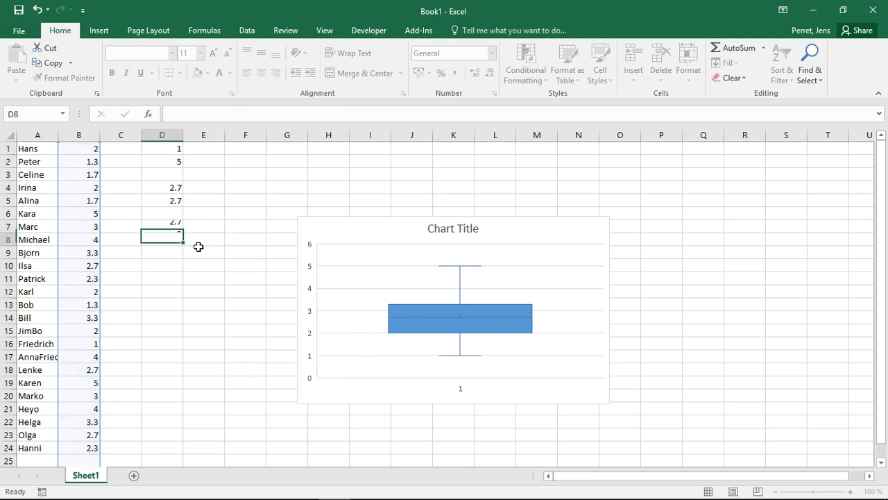
Compare the quartile, median and percentile formulas in cells D4, D5 and D7.
key("Up")
key("Up")
key("Up")
key("Up")
key("Down")
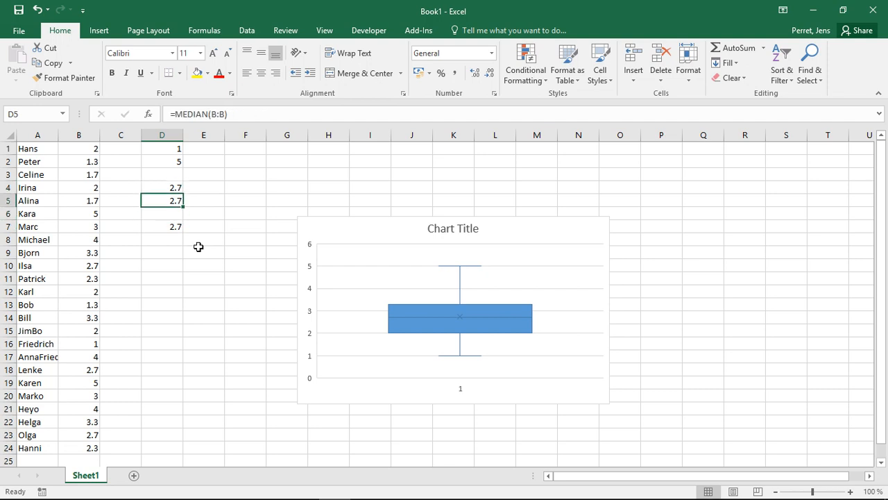
key("Up")
key("Down")
key("Down")
key("Down")
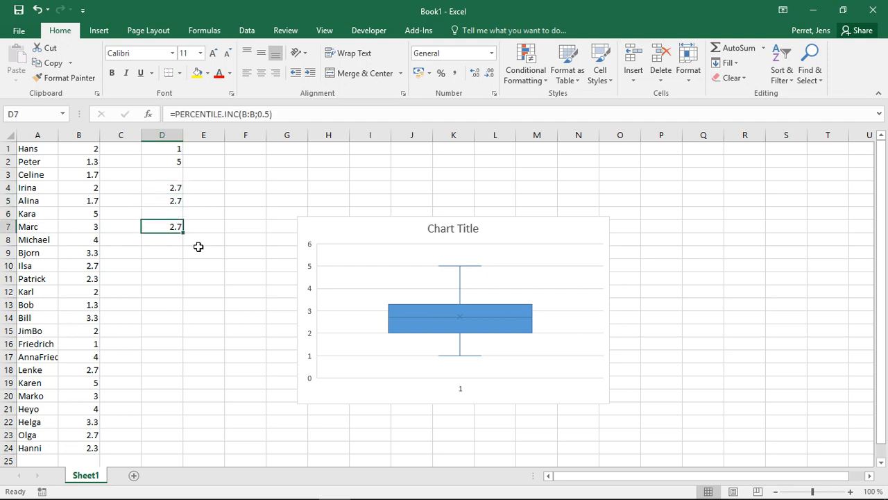
Change the percentile formula in D7 to the 13th percentile, =PERCENTILE.INC(B:B;0.13).
left_click(268, 115)
key("BackSpace")
type("13")
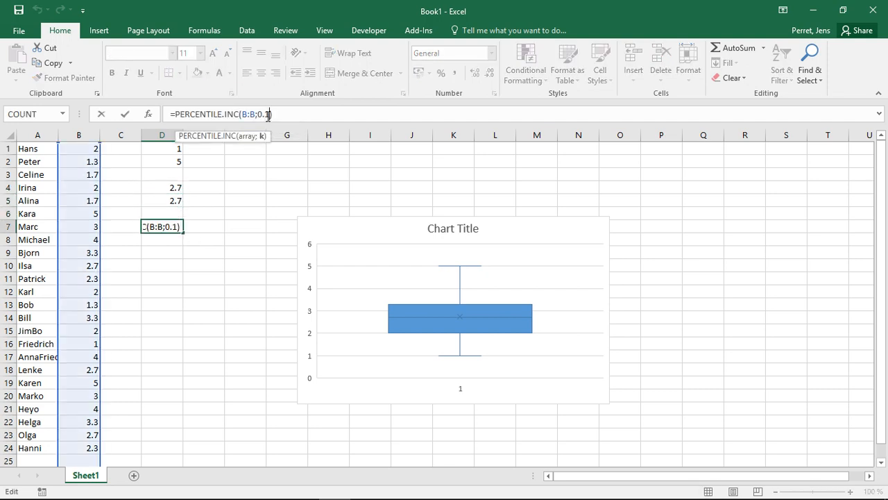
key("Return")
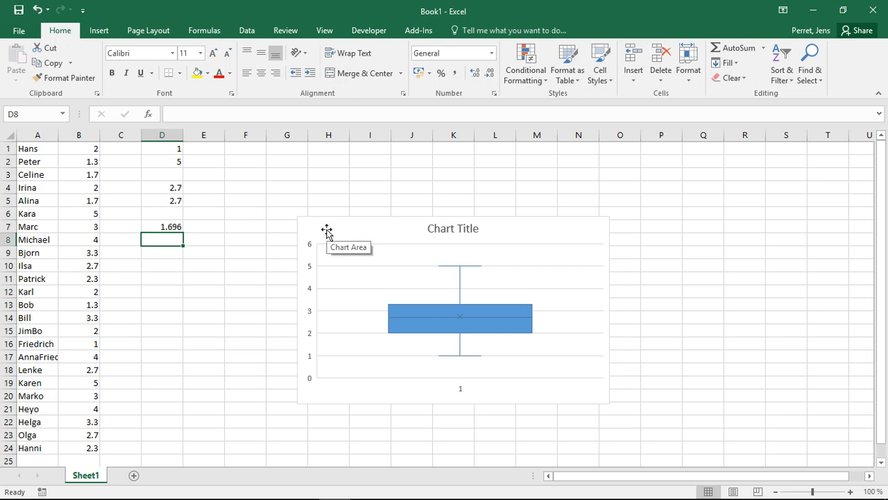
Review the formulas in D4 and D5 again, ending with the 13th percentile formula in D7.
left_click(162, 188)
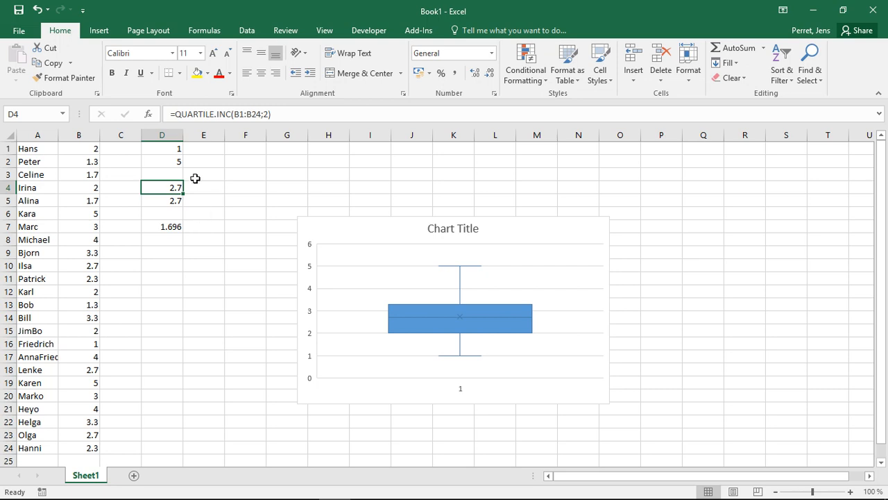
key("Down")
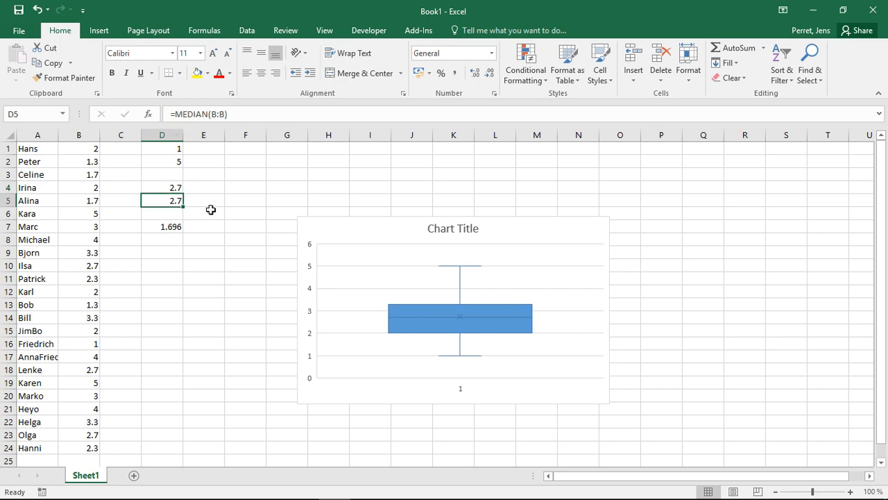
key("Up")
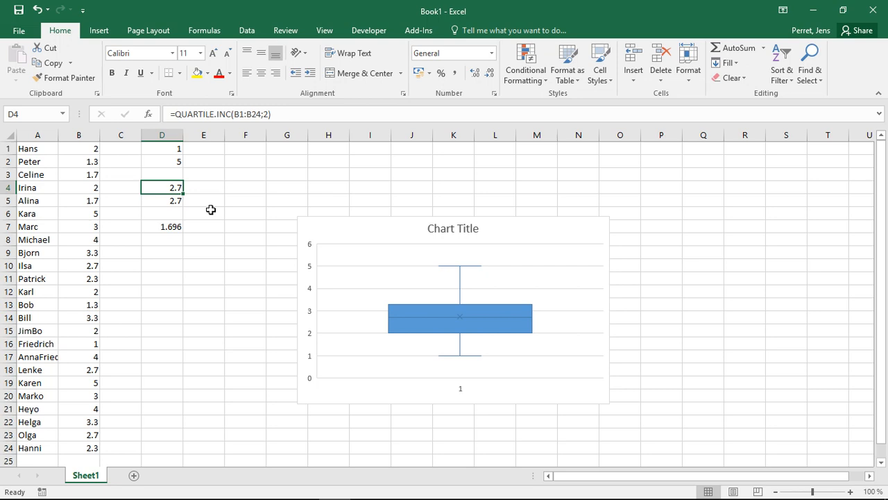
key("Down")
key("Down")
key("Down")
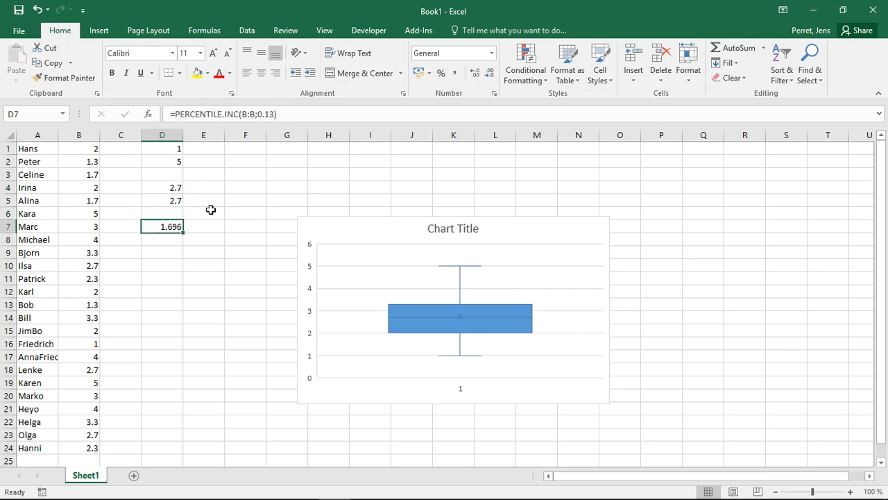